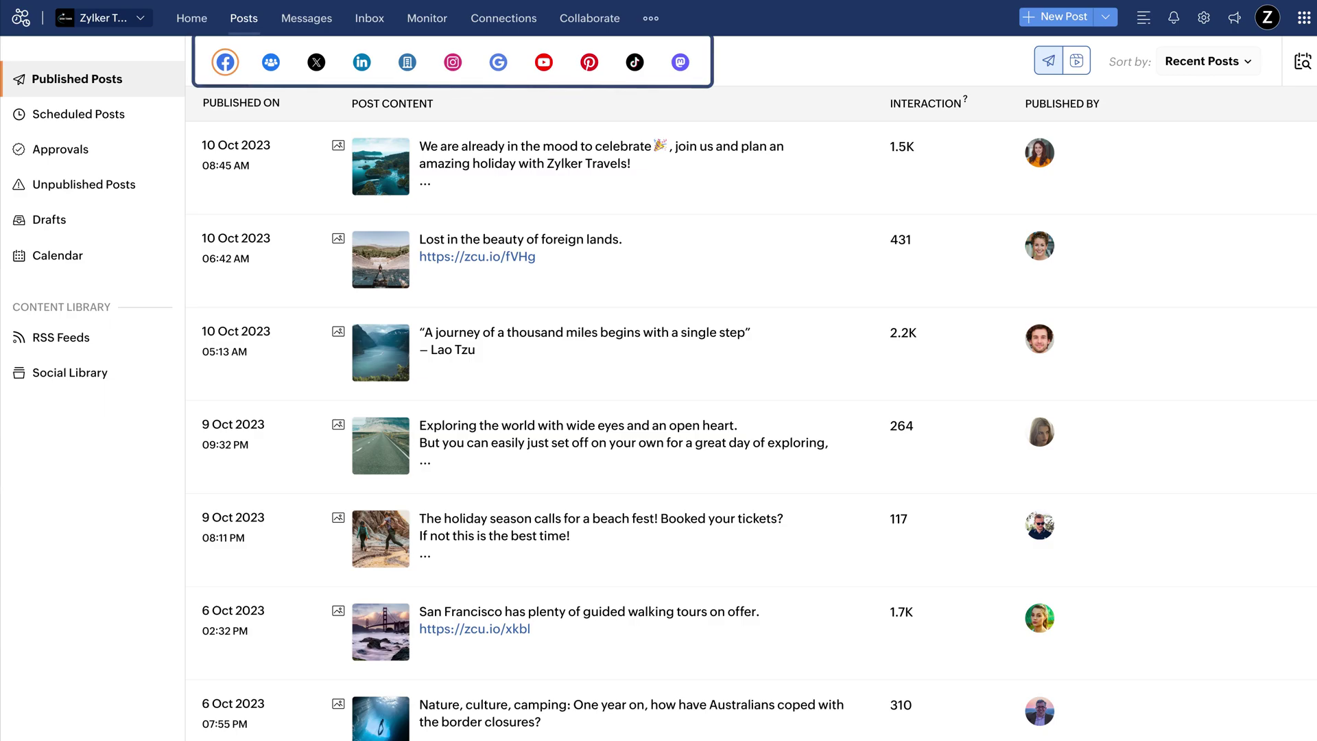
Open the first published post's Post Stats: 136 reactions, 8 comments, 7 shares, 217 clicks
click(443, 160)
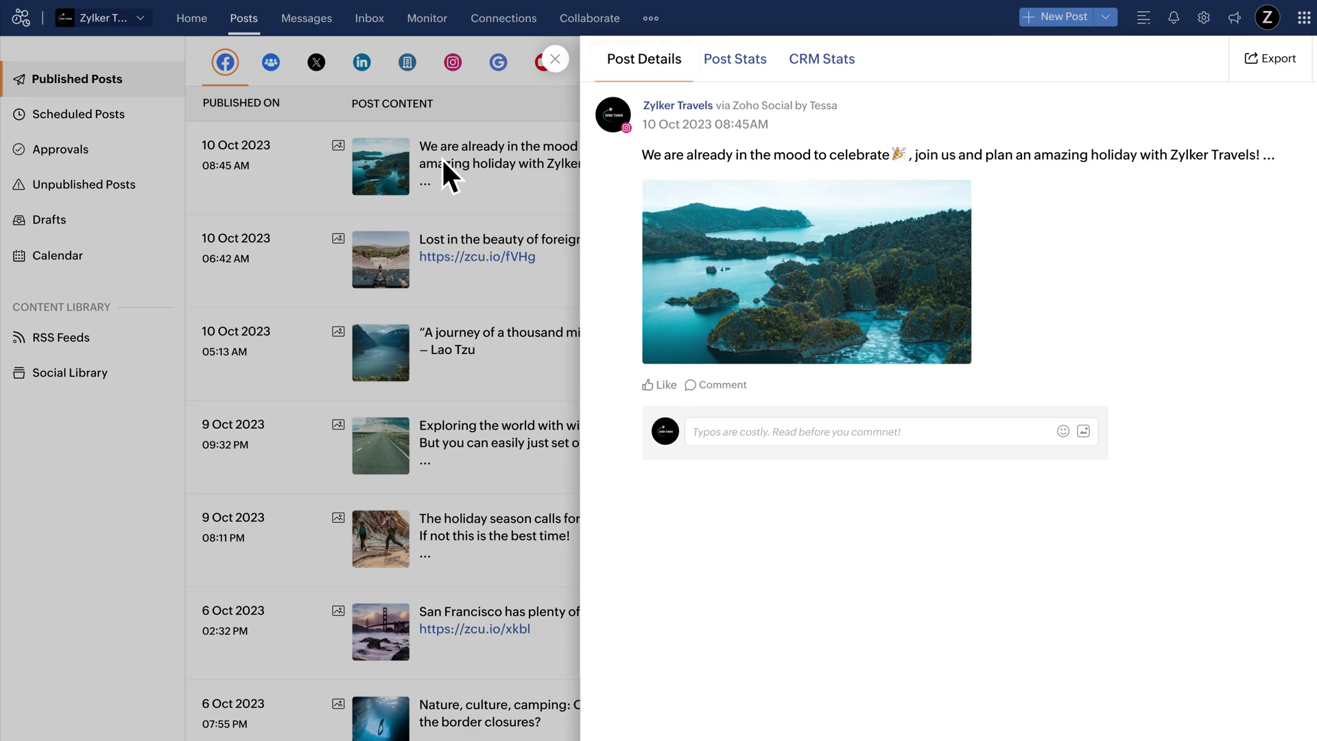
click(731, 57)
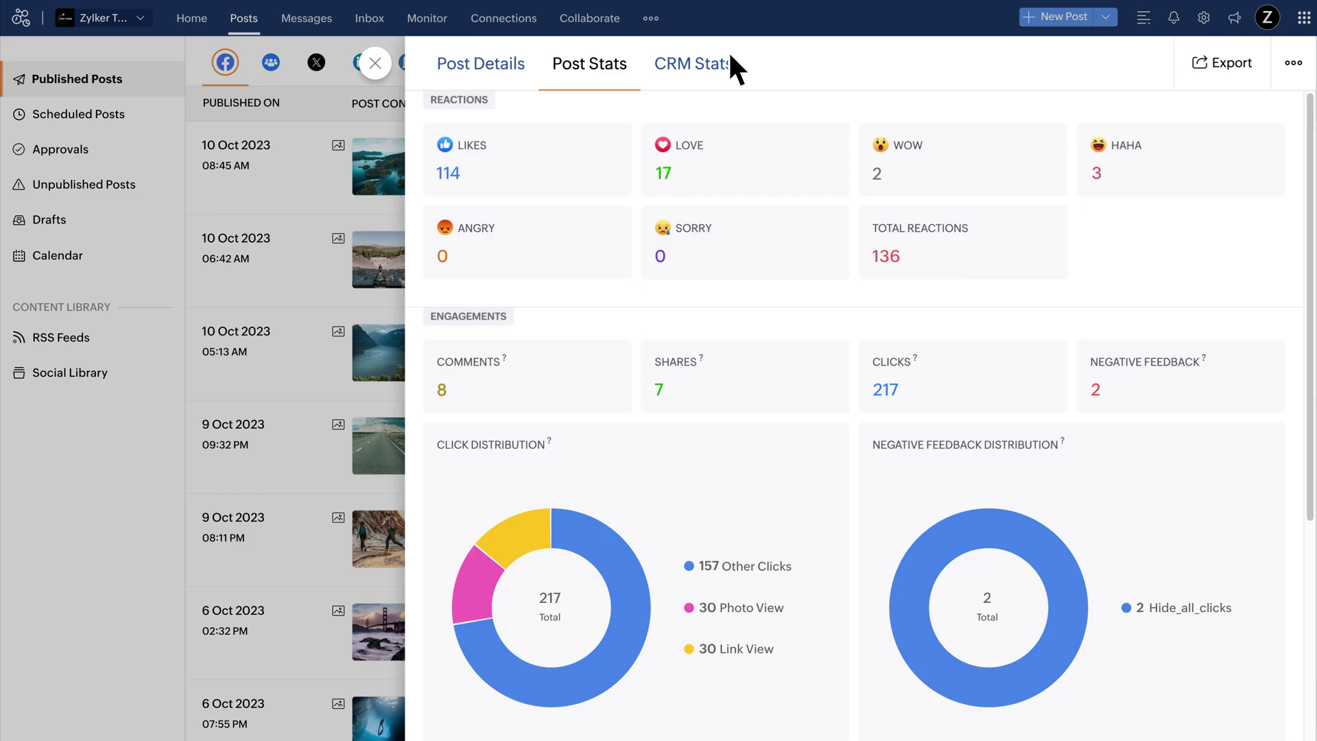
Show the post's CRM Stats with the leads and contacts it generated
click(731, 56)
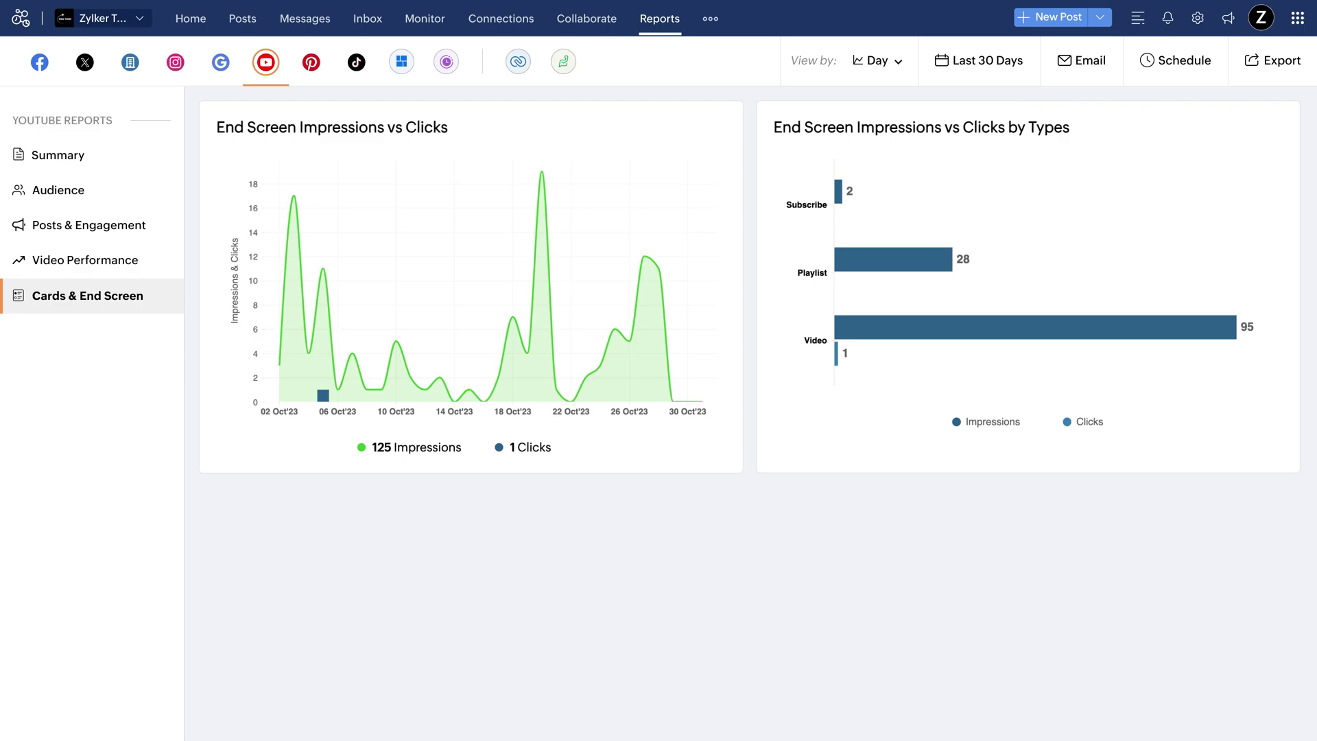
Open the YouTube Video Performance report from the sidebar
click(85, 260)
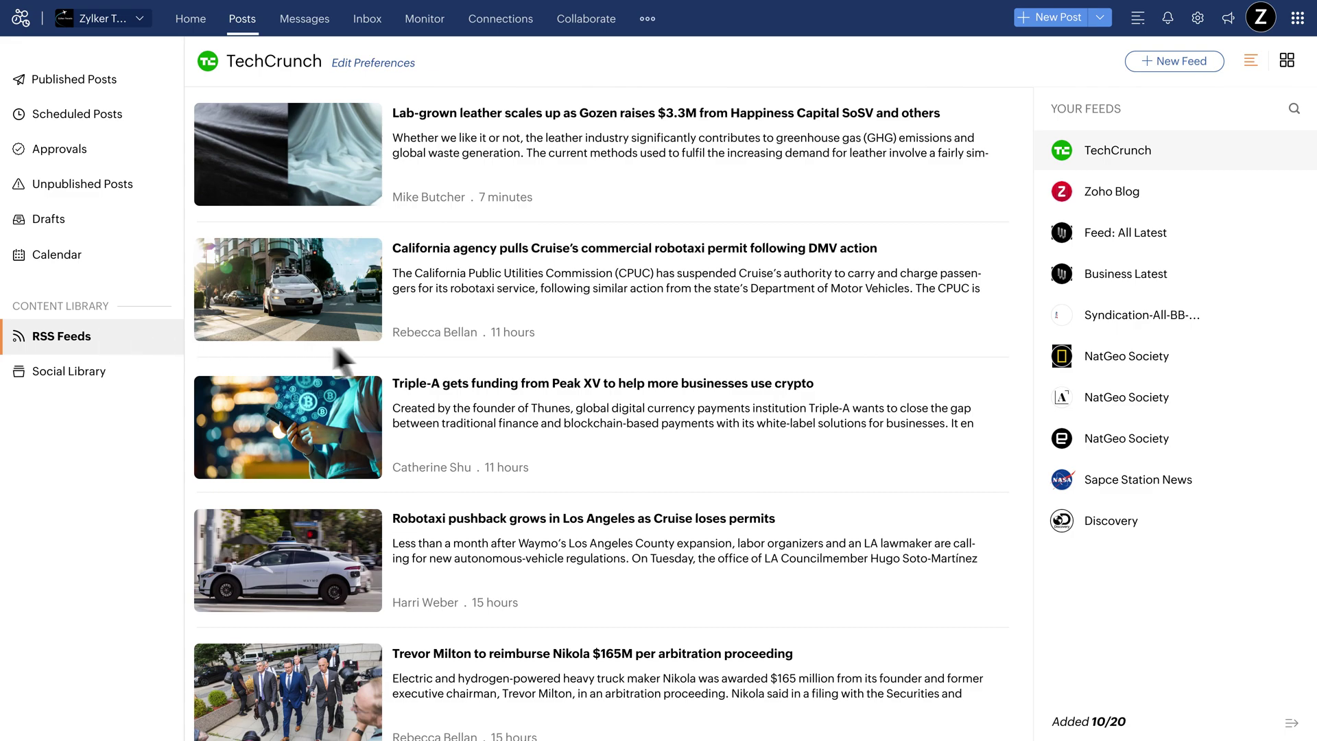
click(1172, 60)
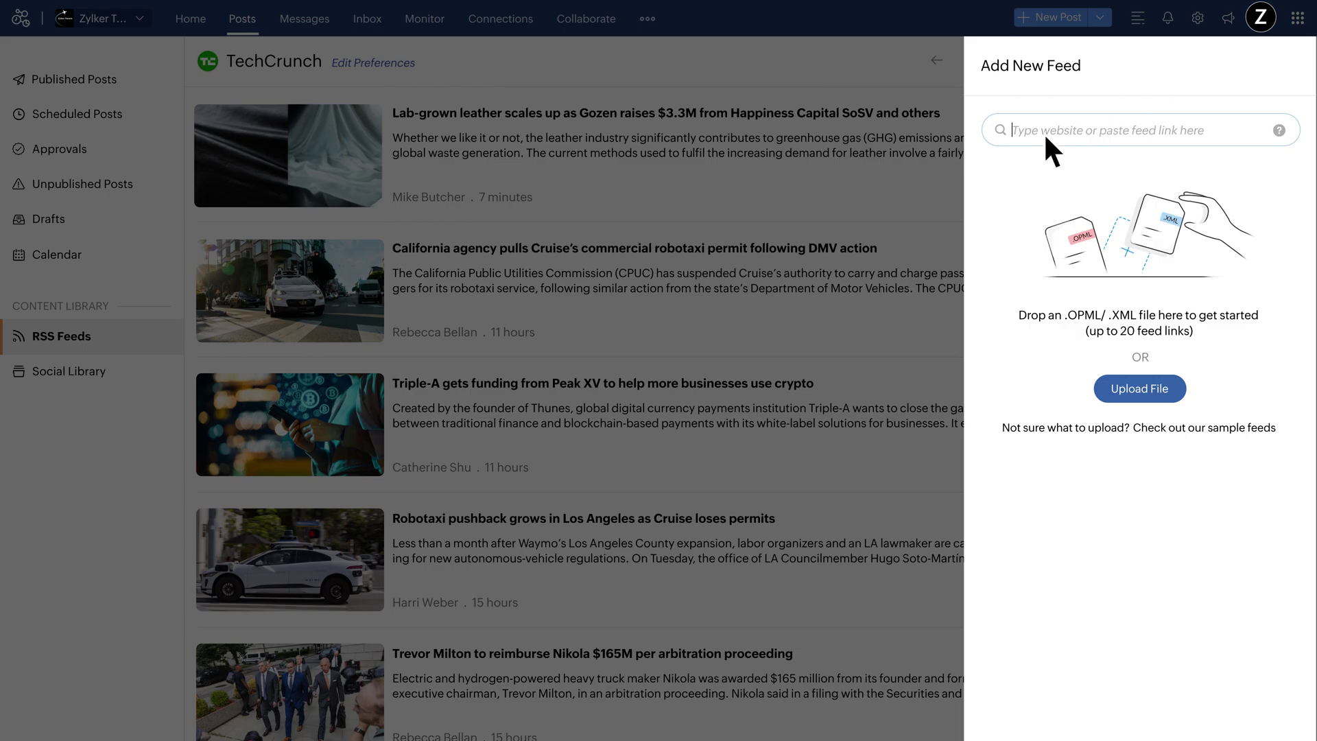
text(https://theworldtravelguy.com/)
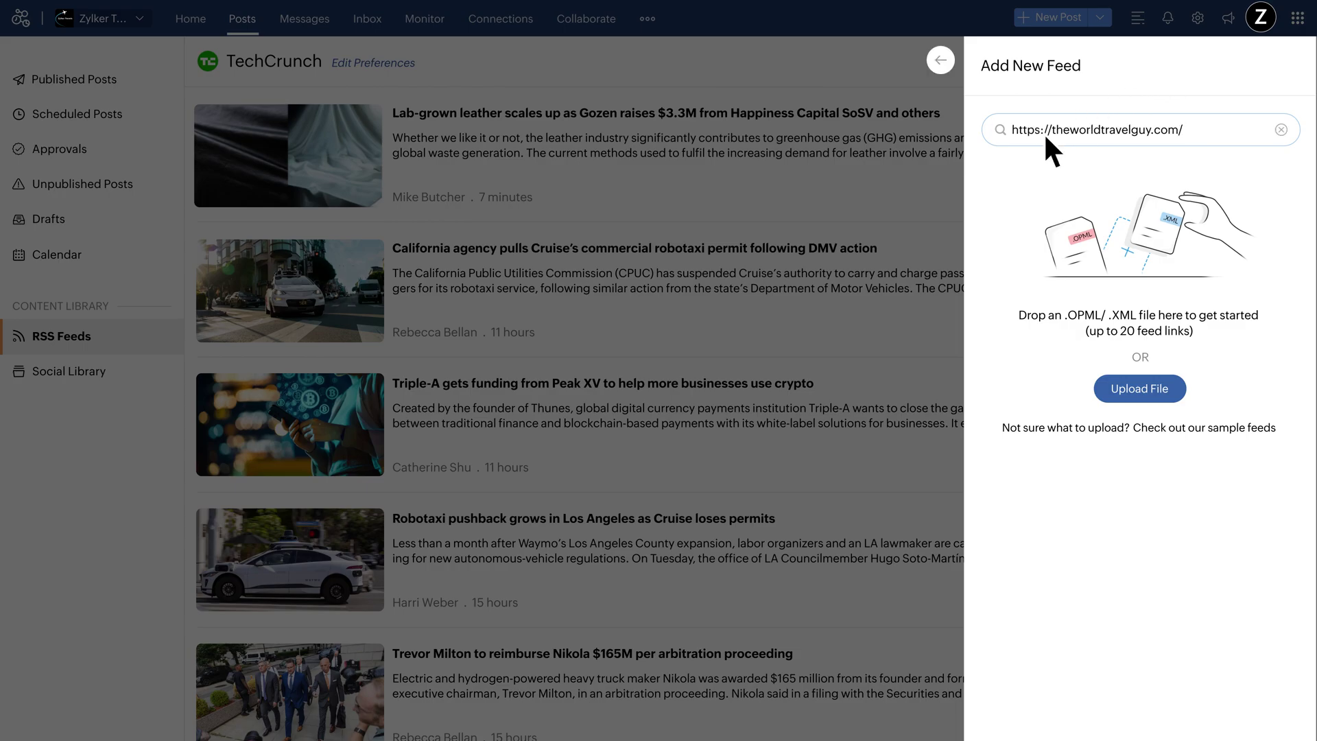
key(Return)
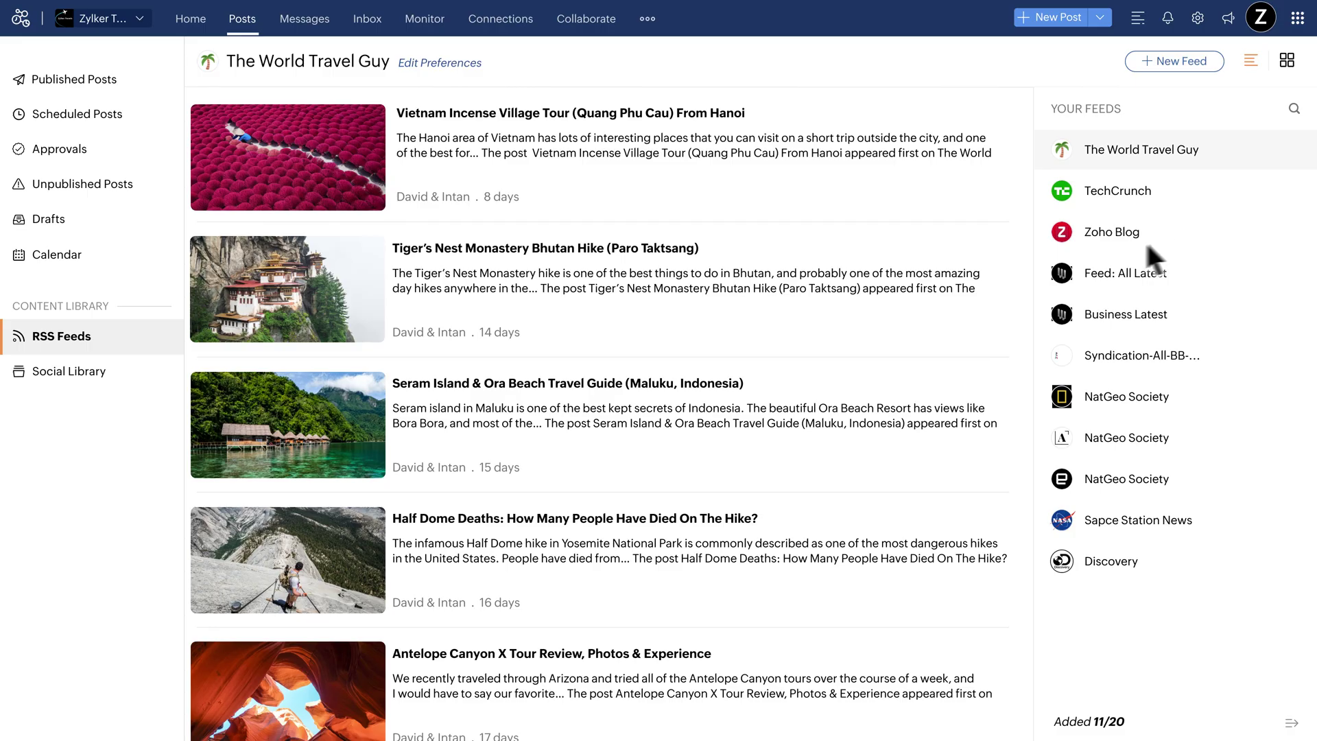
click(737, 175)
Draft a new post sharing the Vietnam Incense Village Tour (Quang Phu Cau) From Hanoi article, titled accordingly
click(1172, 60)
text(Vietnam Incense Village Tour (Quang Phu Cau) From Hanoi  )
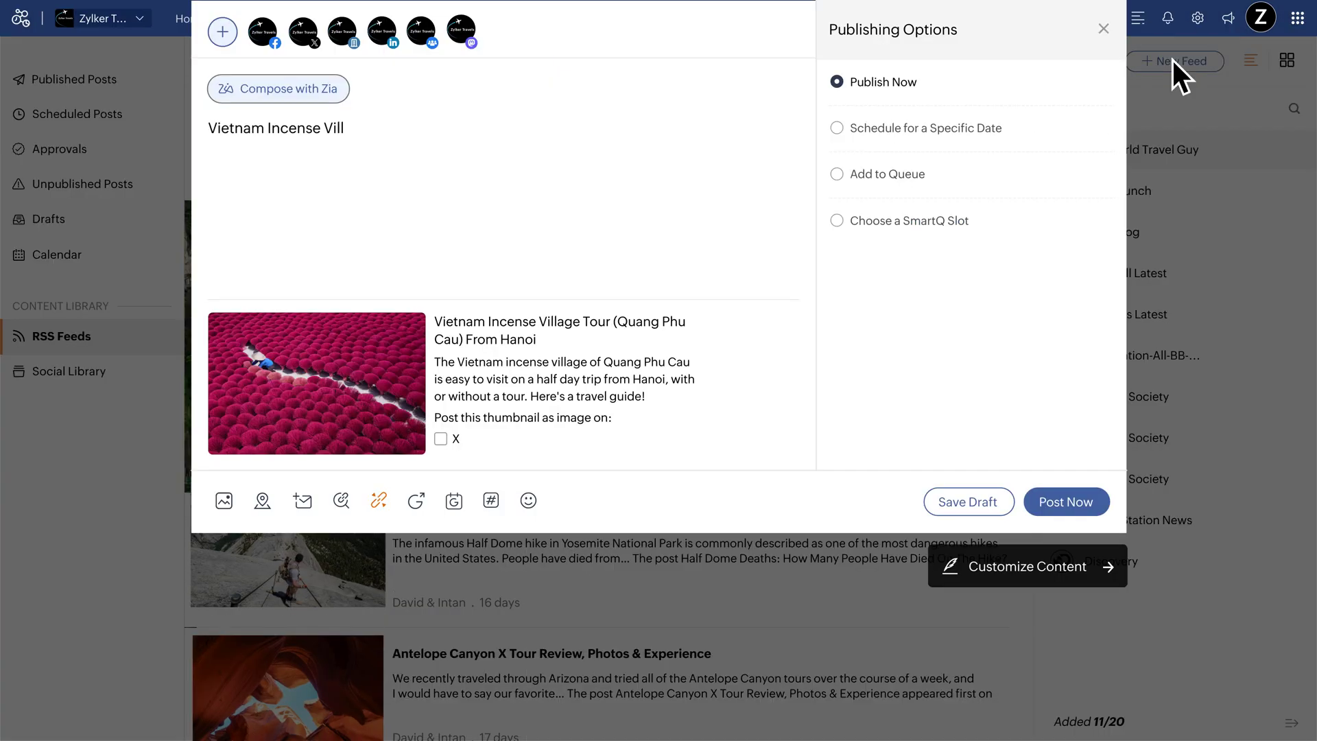
text(https://zurl.co)
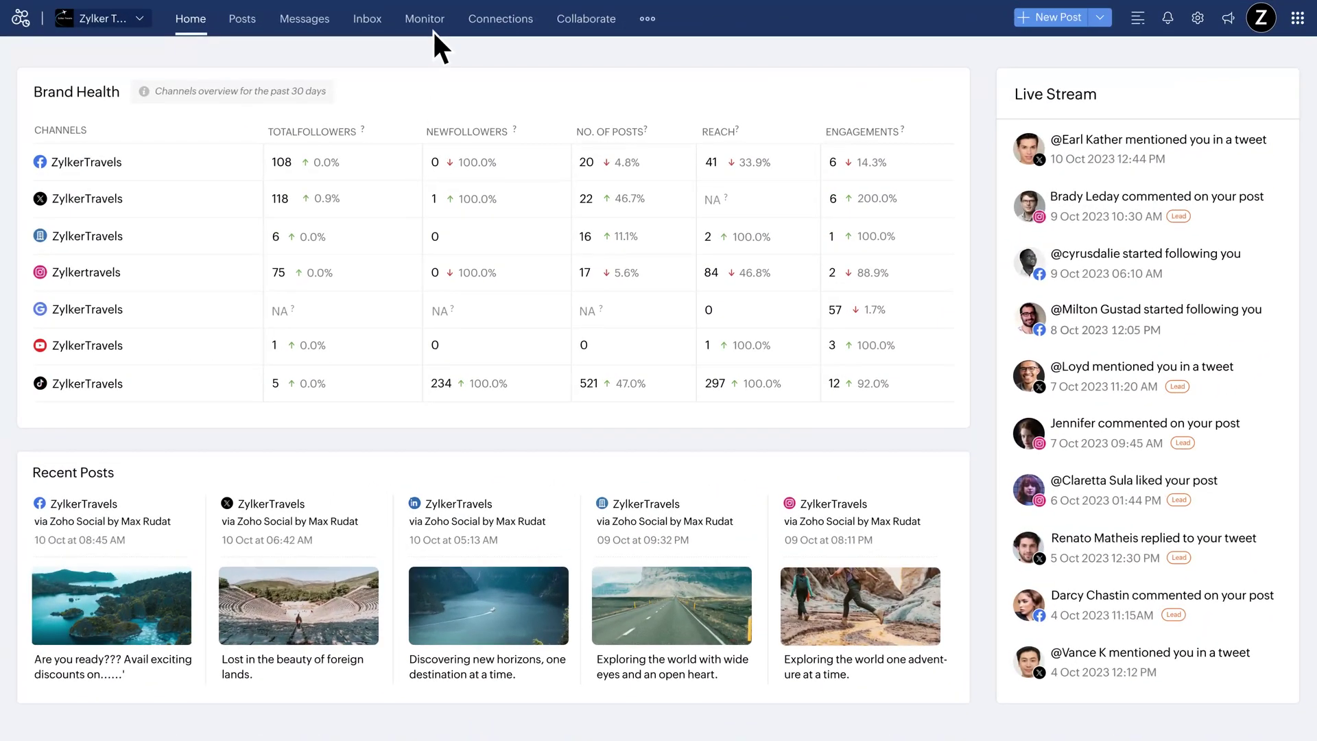
Add and save a Hashtag Search column for #zylkertravels on the Monitor board
click(434, 31)
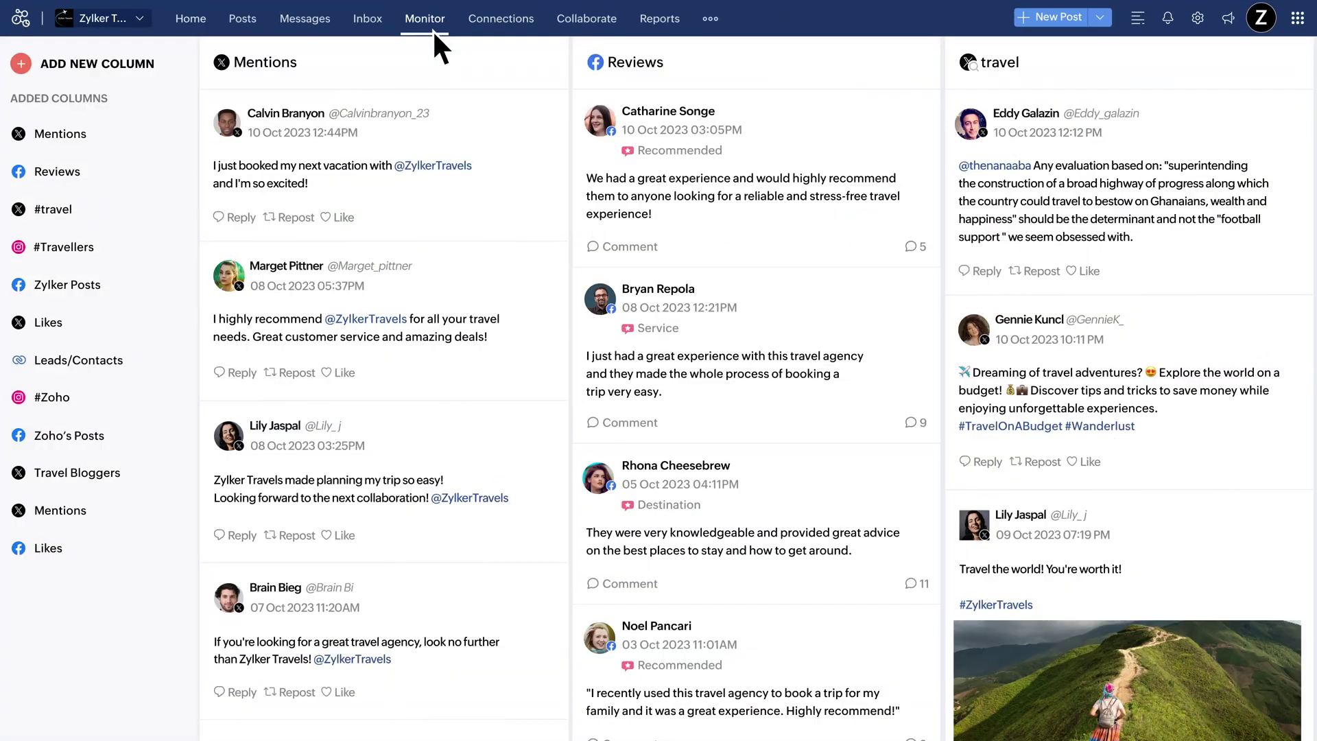
click(118, 67)
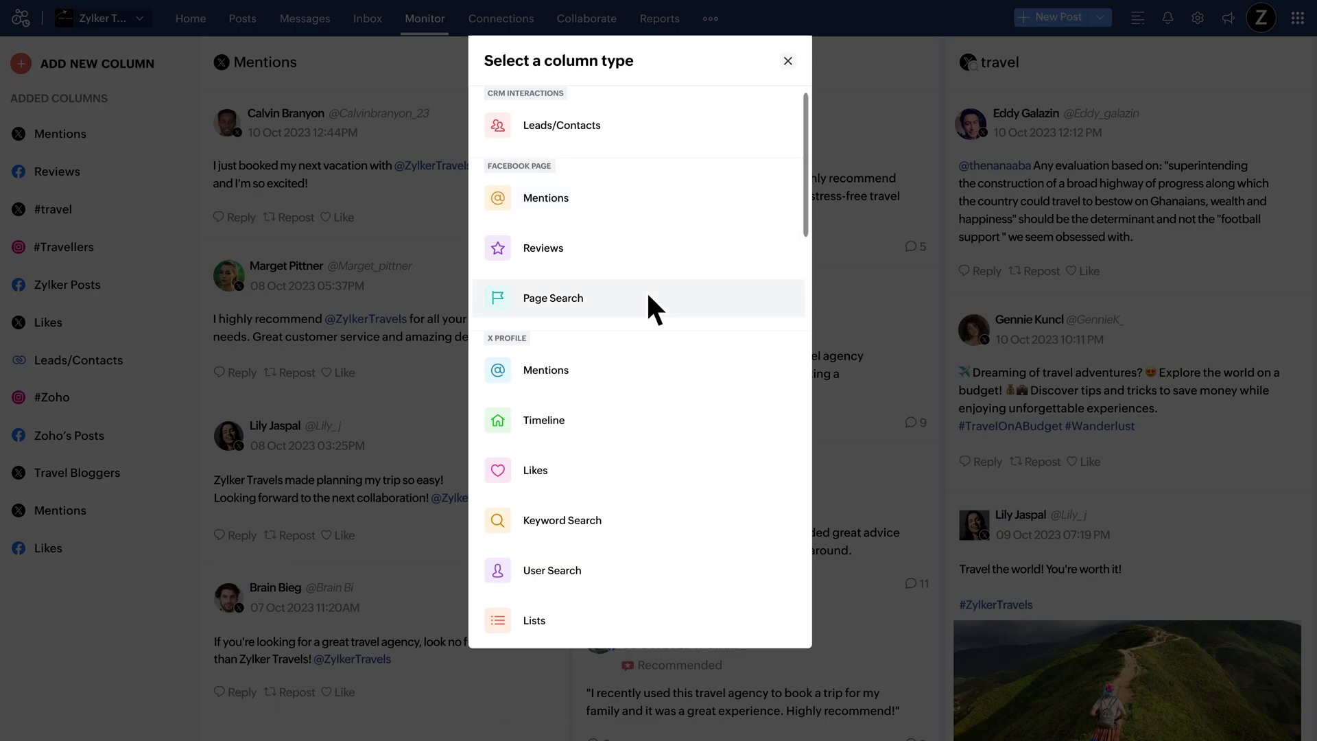
scroll(648, 374, down, 5)
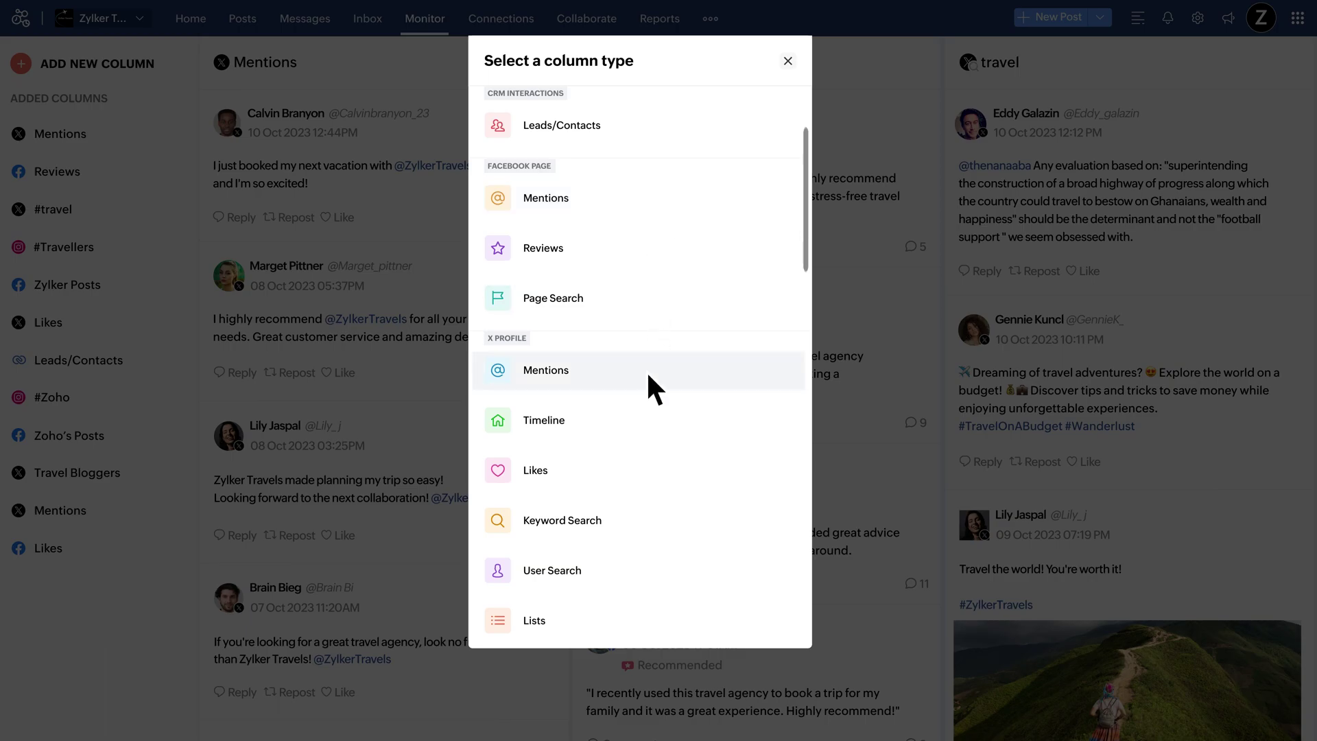
click(648, 395)
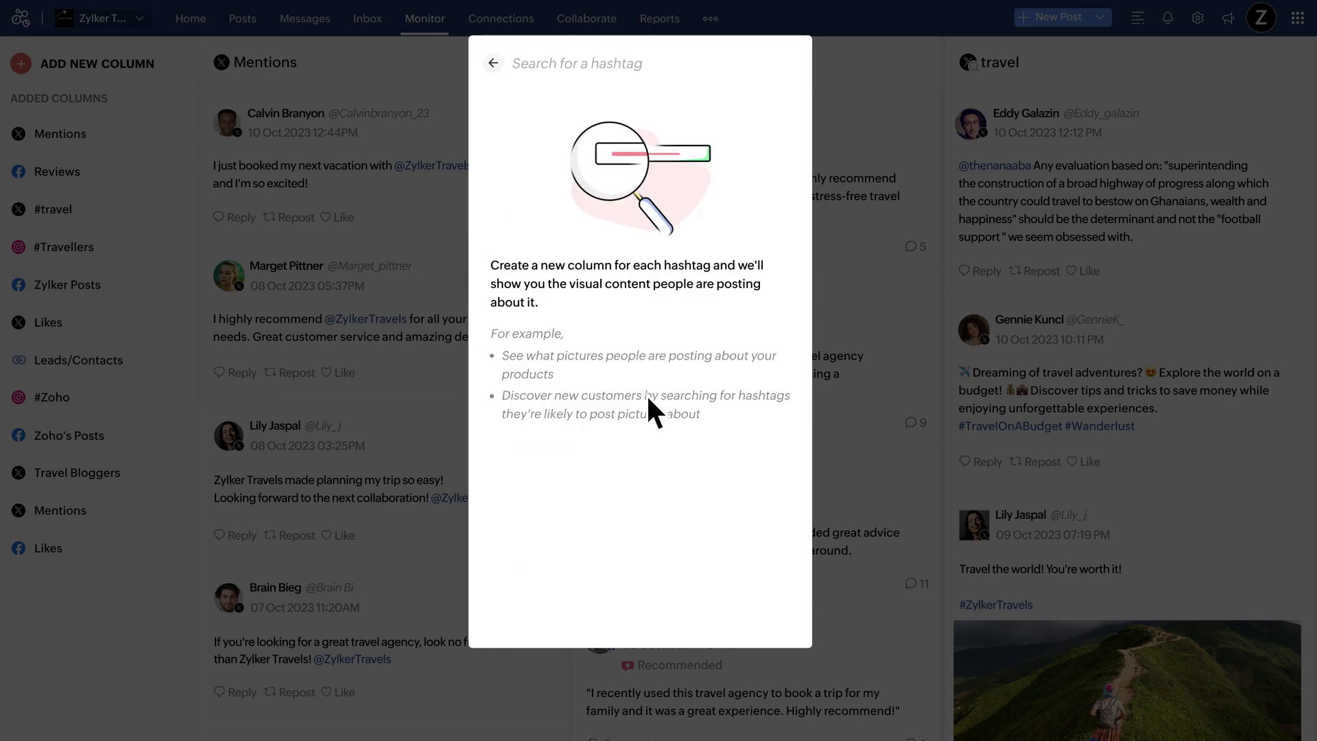
click(546, 69)
text(#zylkertravels)
key(Return)
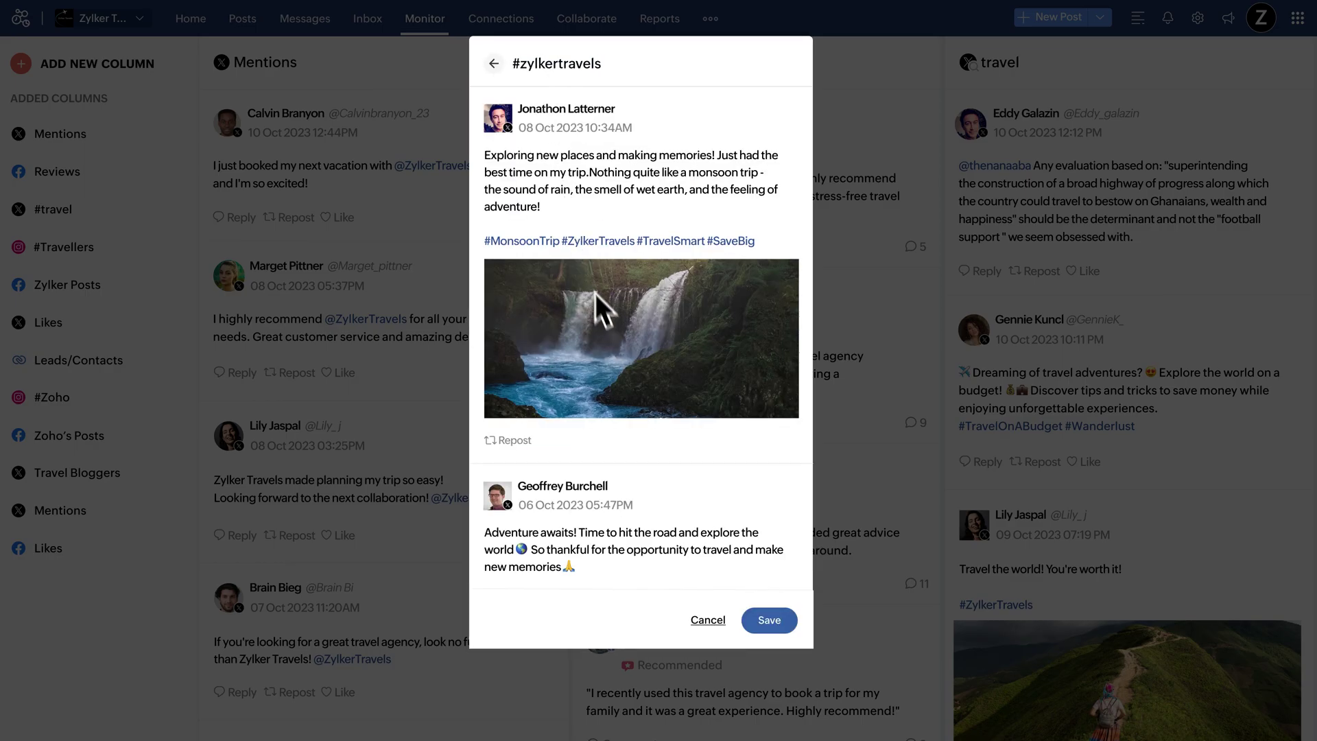
click(768, 620)
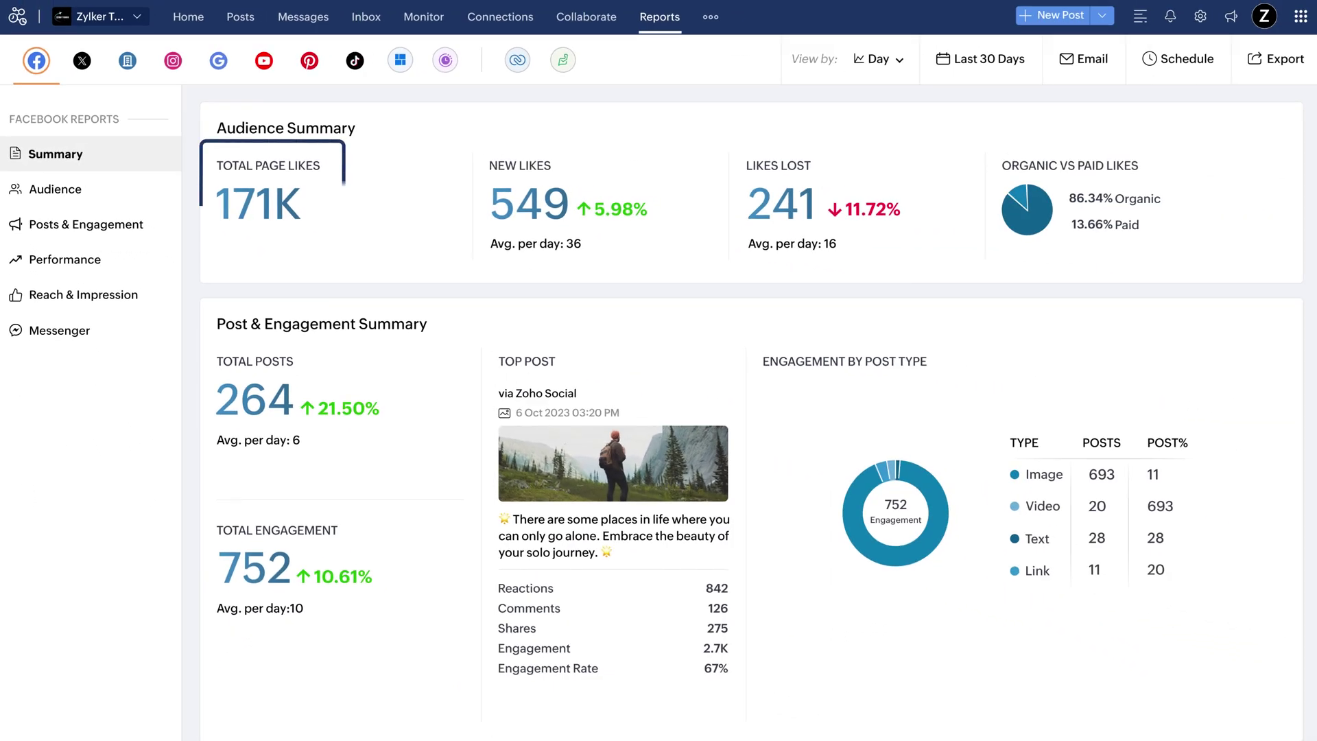
Browse the Facebook Audience, Posts & Engagement and Messenger reports
scroll(747, 412, down, 10)
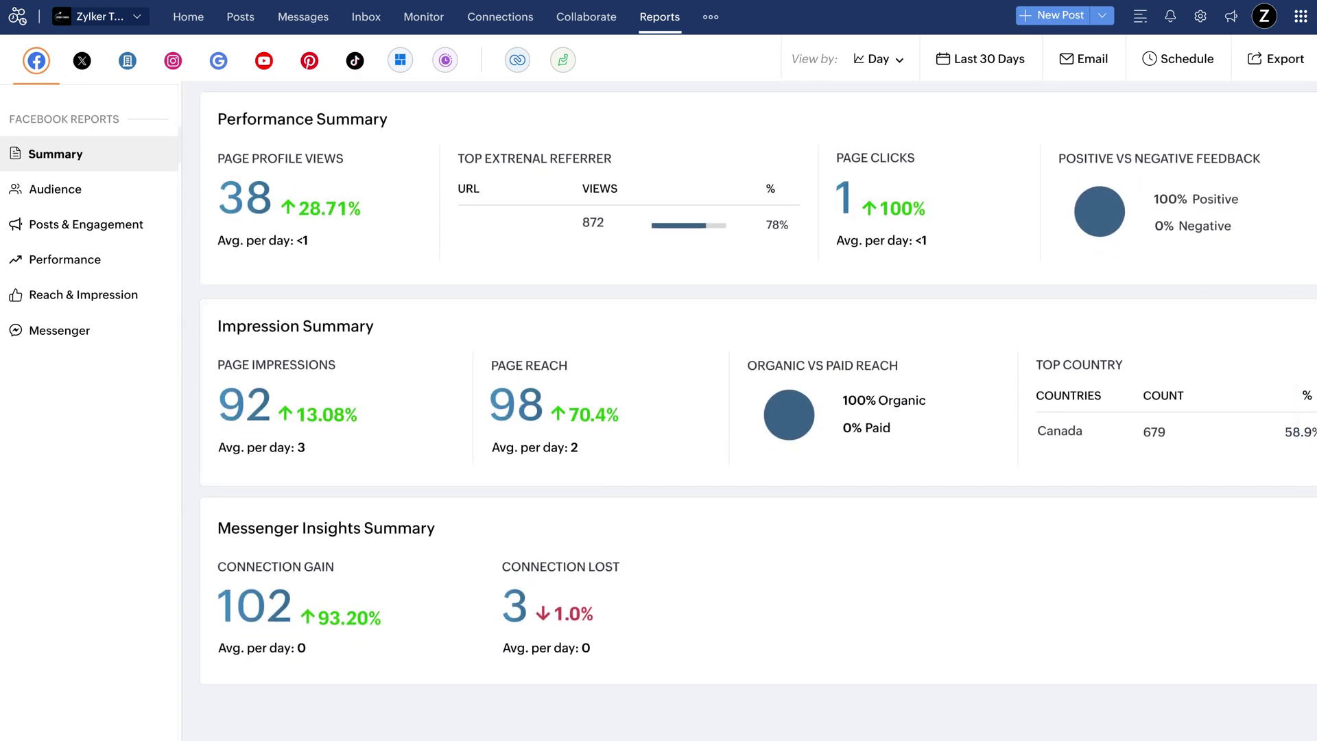
click(54, 189)
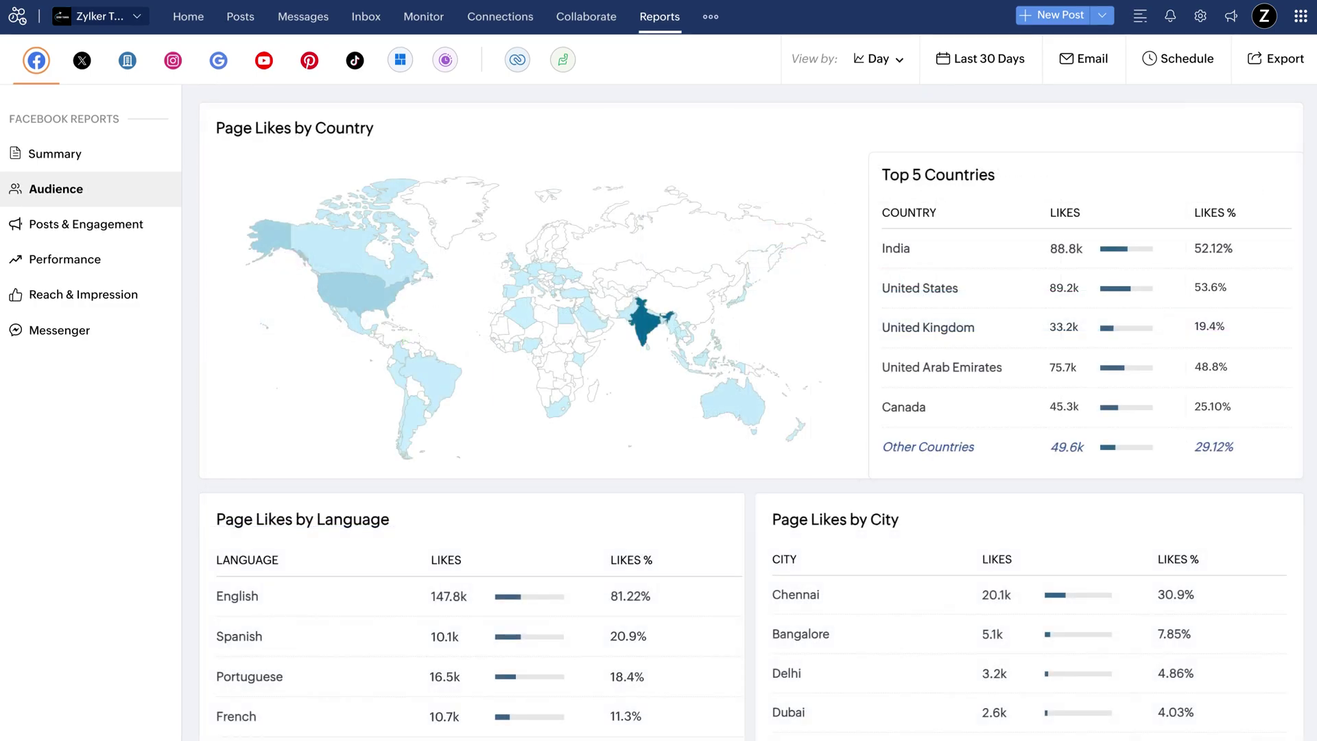
click(88, 224)
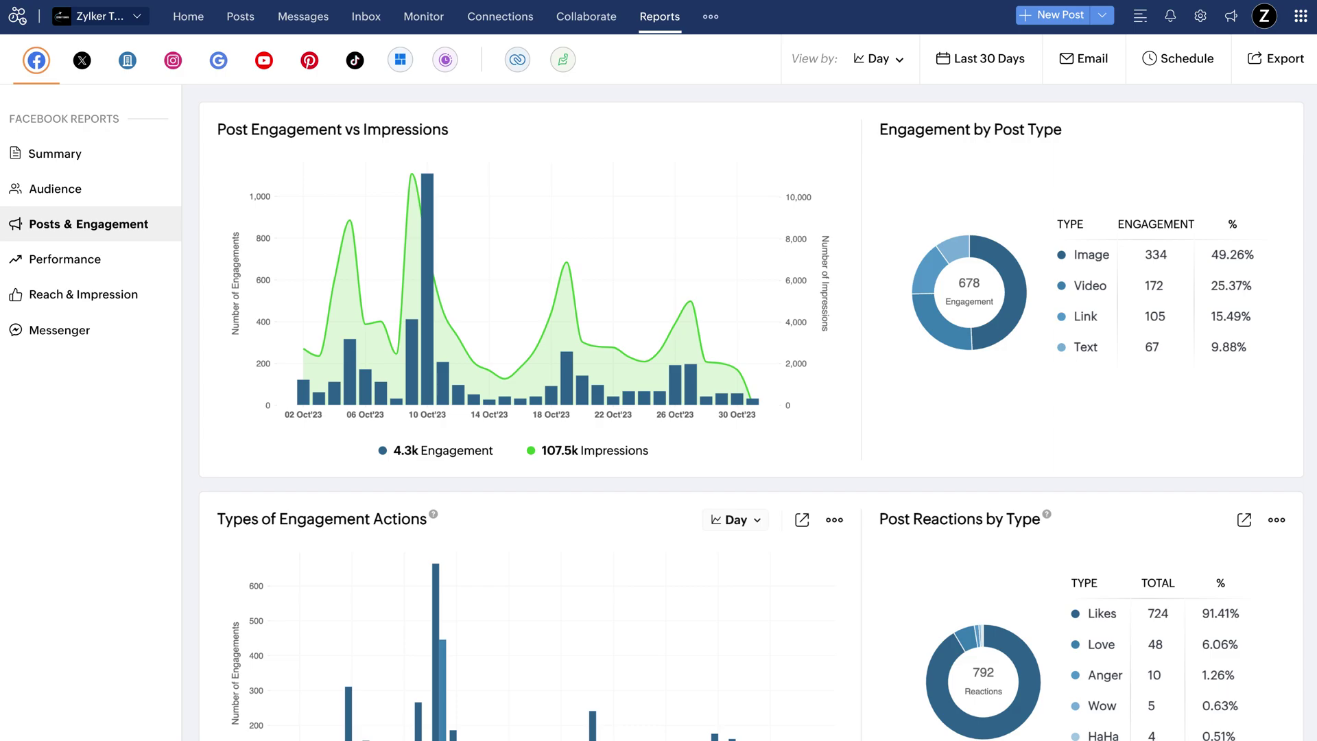
click(60, 329)
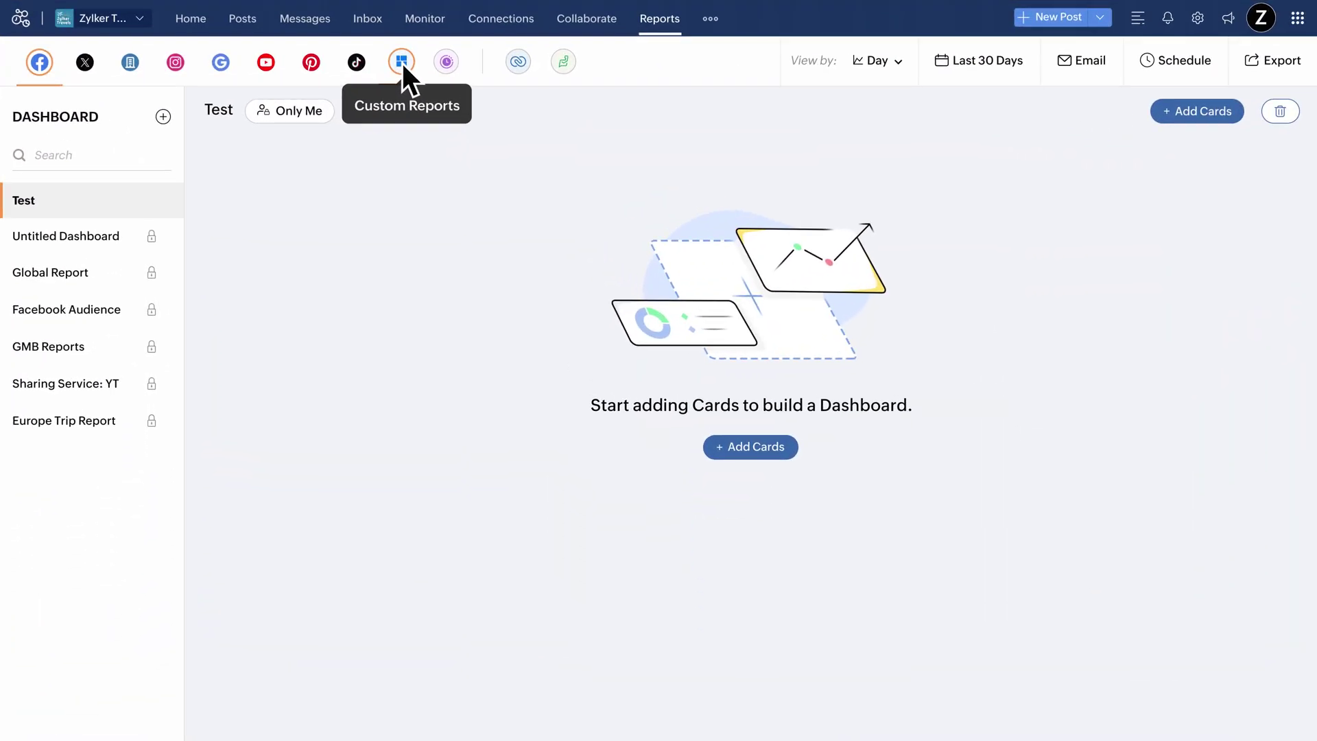
Add the Post & Engagement Summary and Page Like Growth cards to the Test dashboard
click(402, 64)
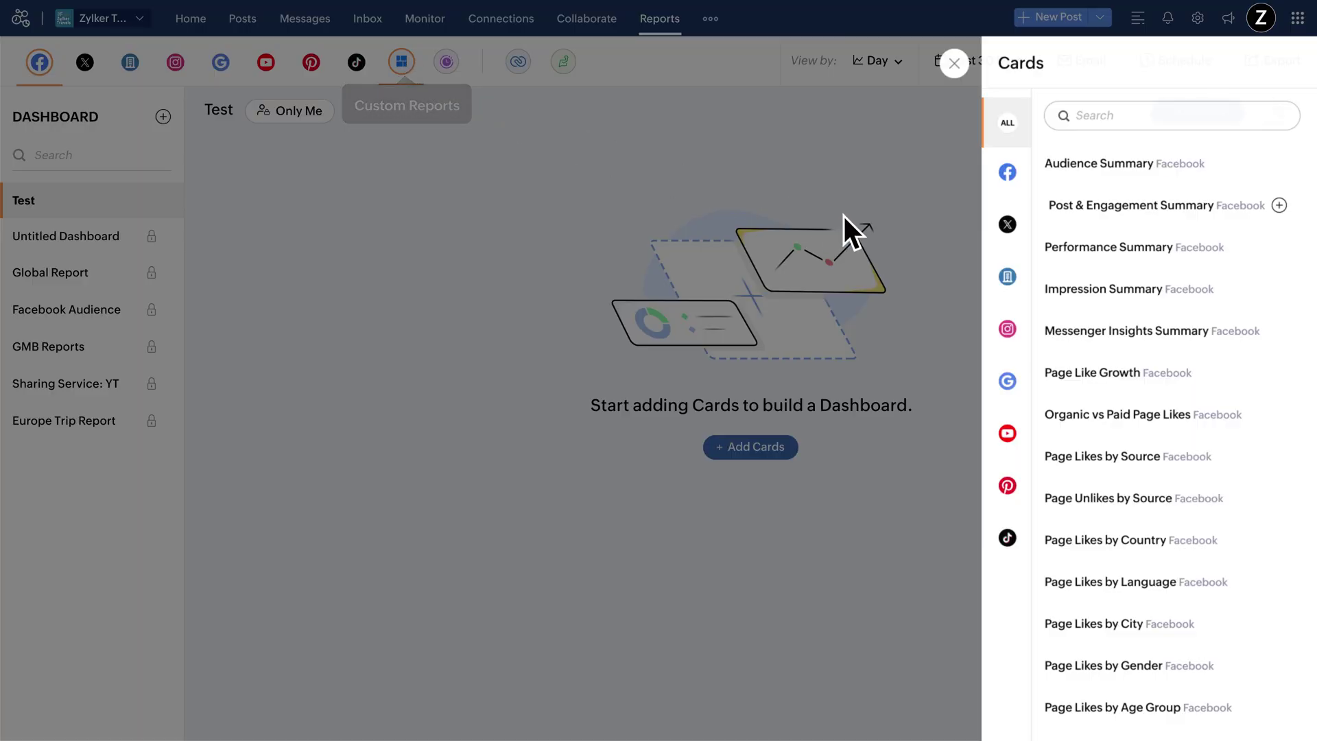
click(1243, 210)
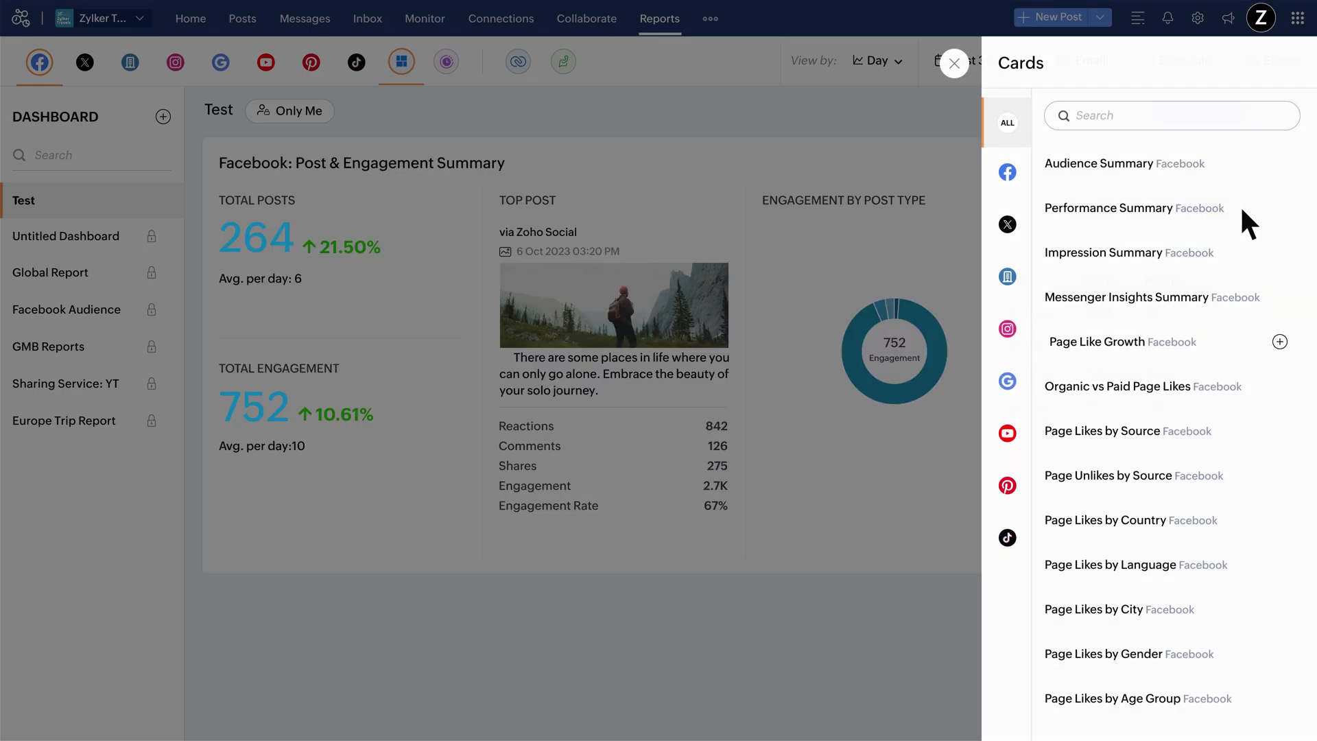
click(1241, 342)
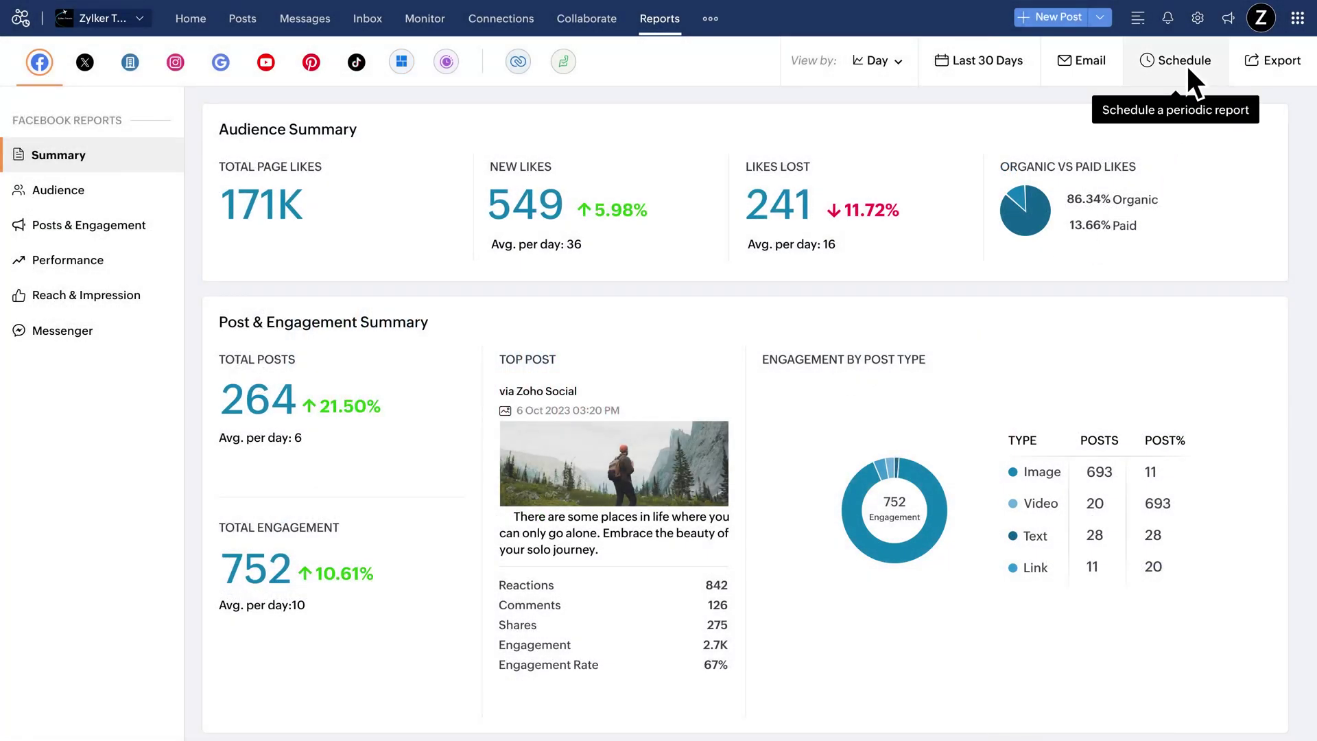
Schedule the Facebook report for weekly delivery with the message 'Please take a look'
click(1187, 66)
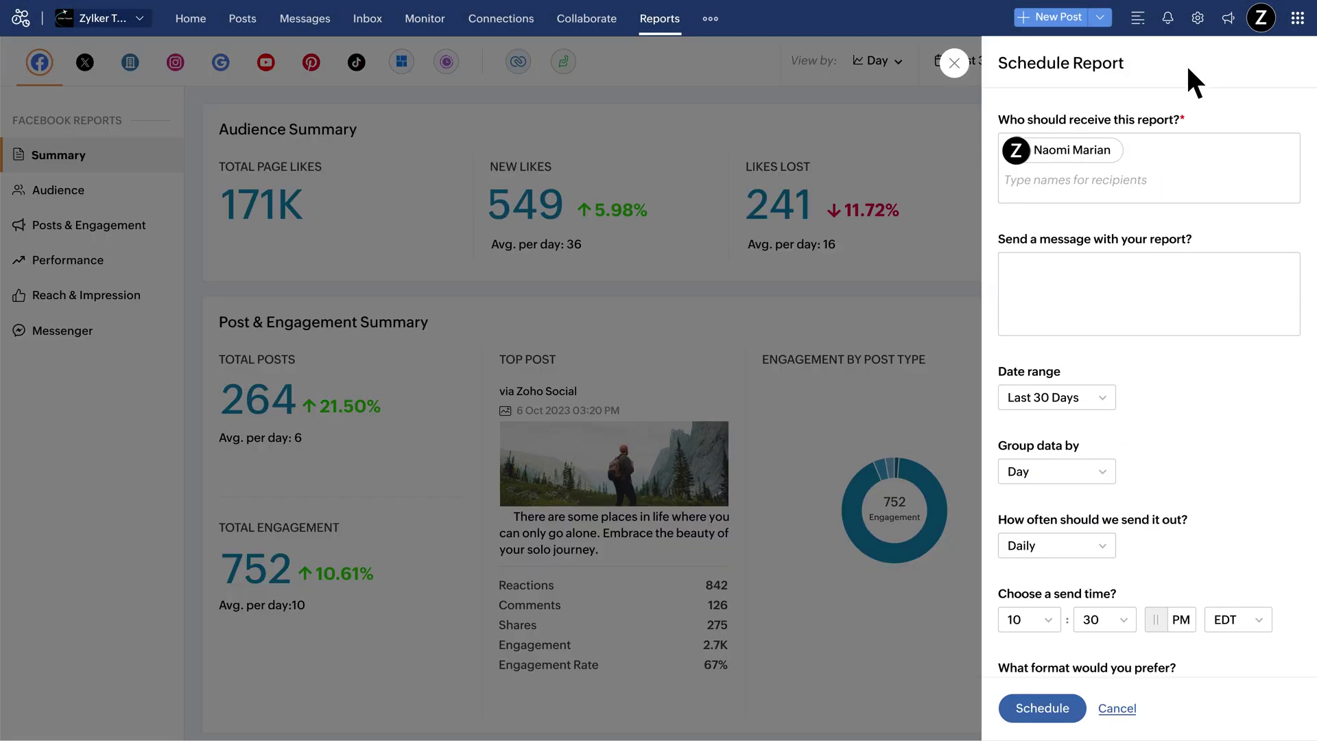
click(1106, 545)
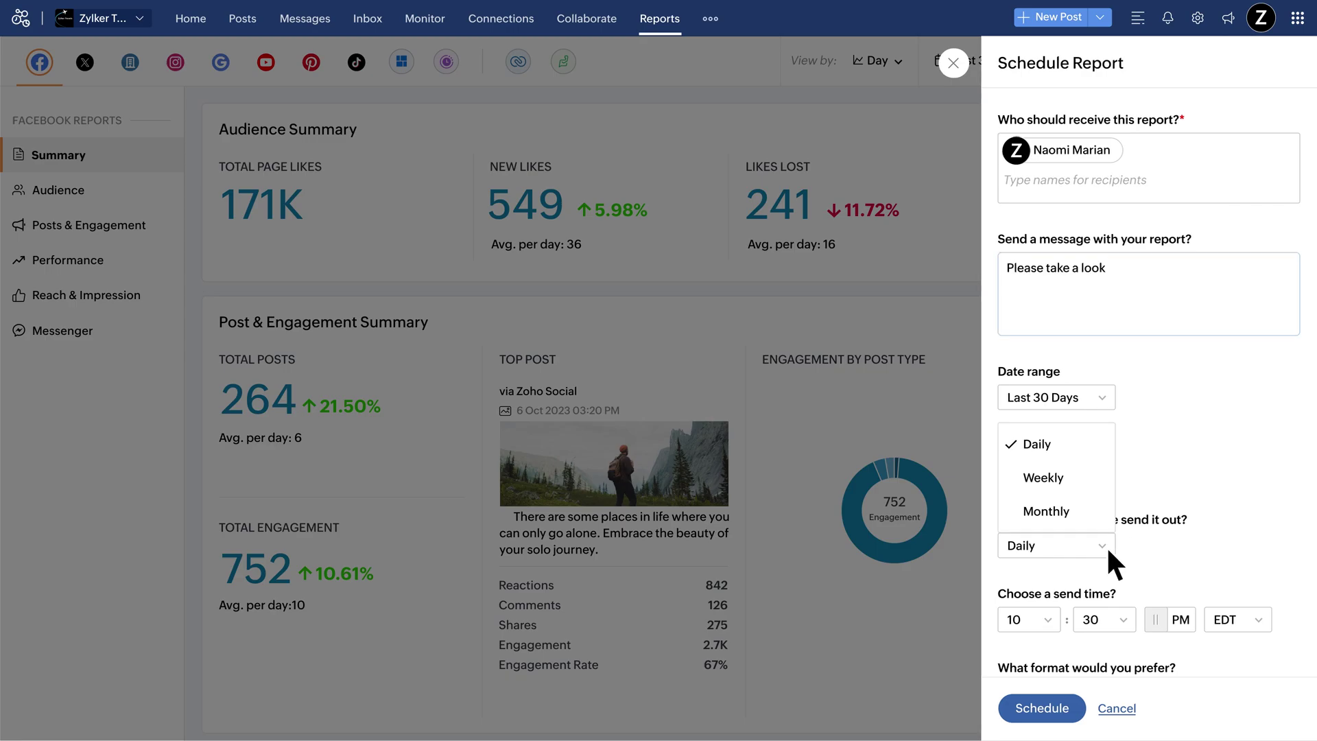
click(1102, 472)
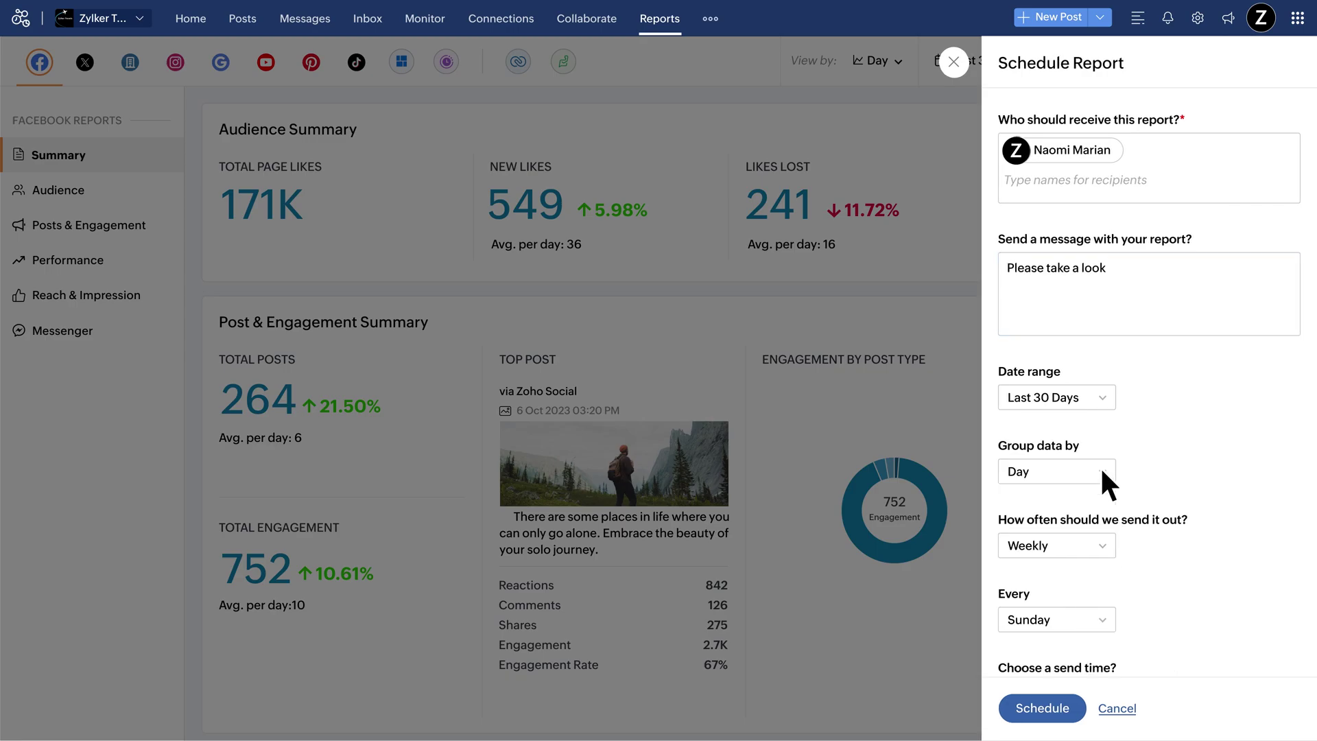
click(1075, 705)
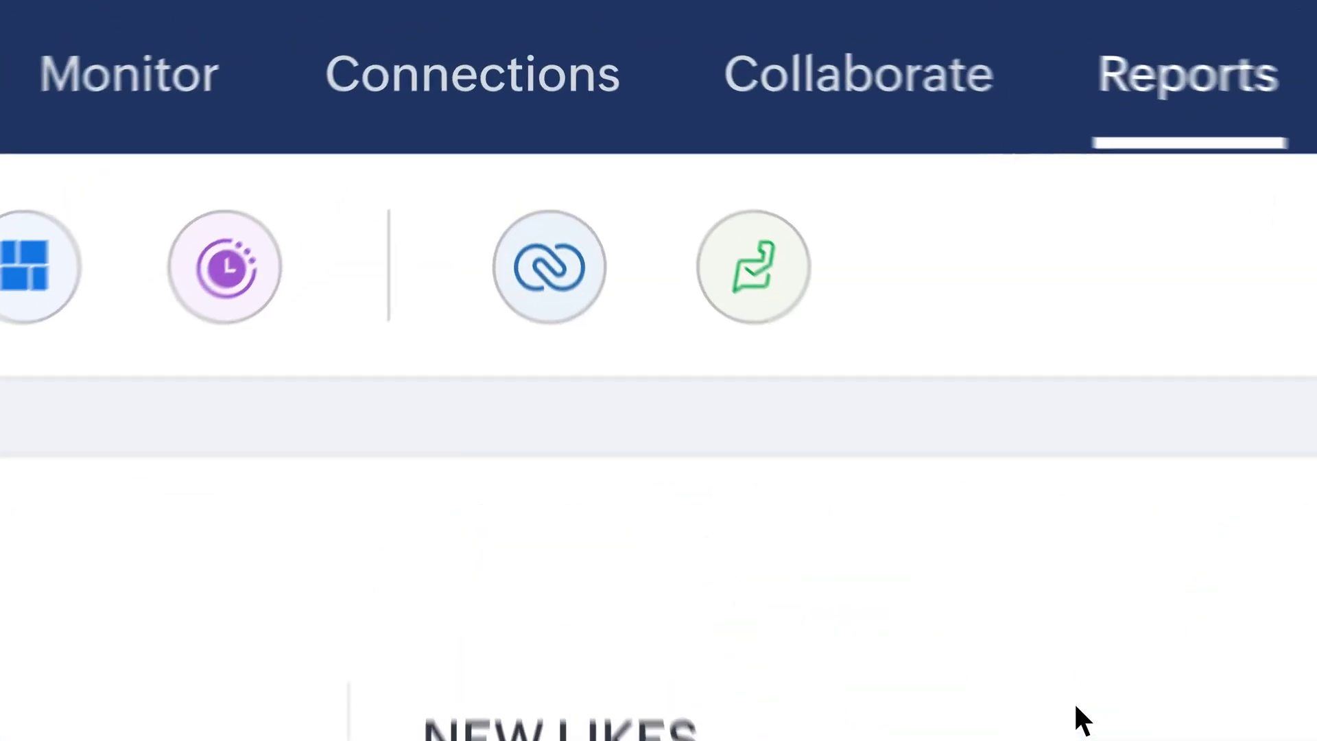